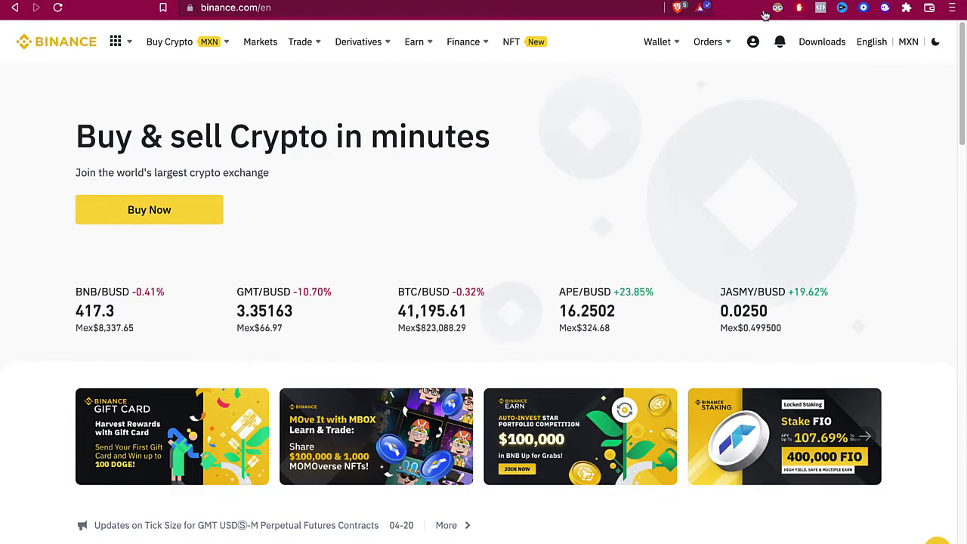
mouse_move(754, 42)
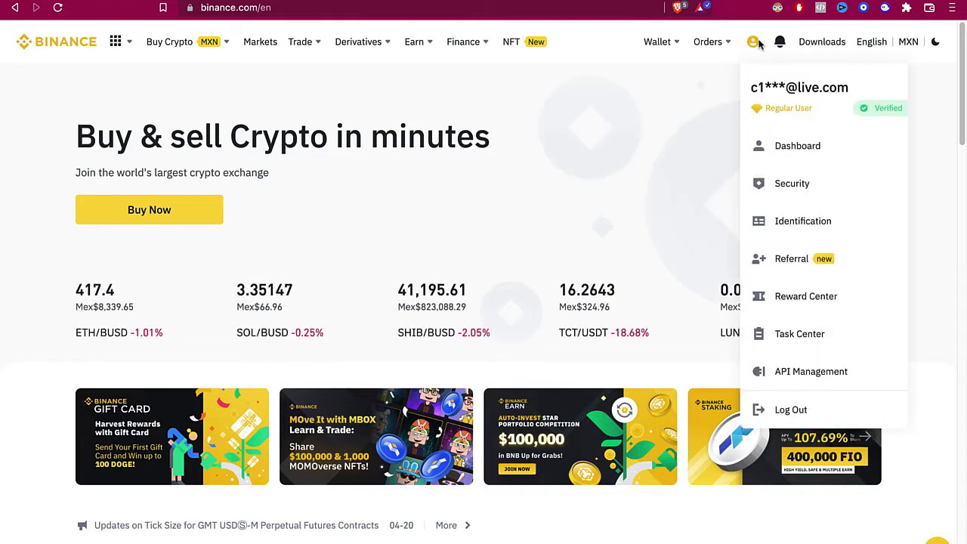
key(ctrl+a)
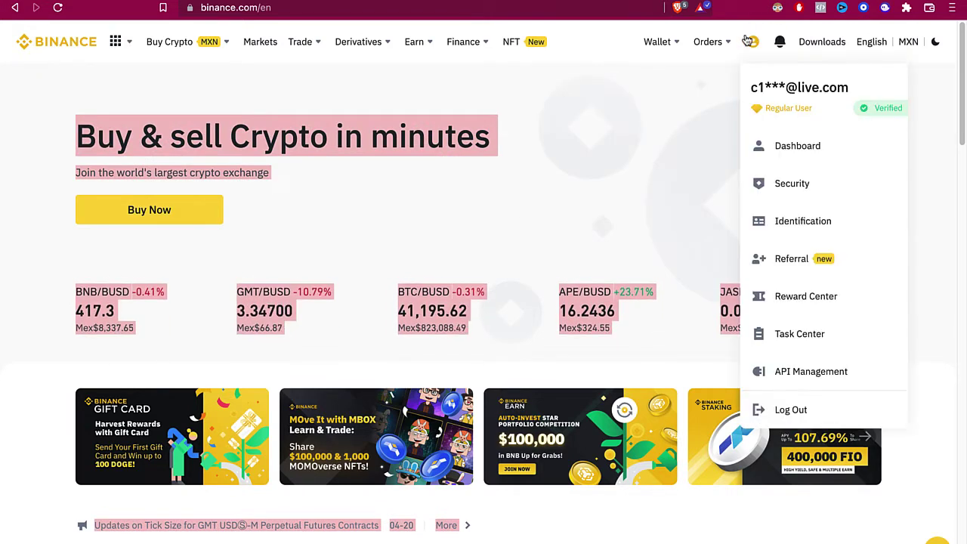
mouse_move(178, 45)
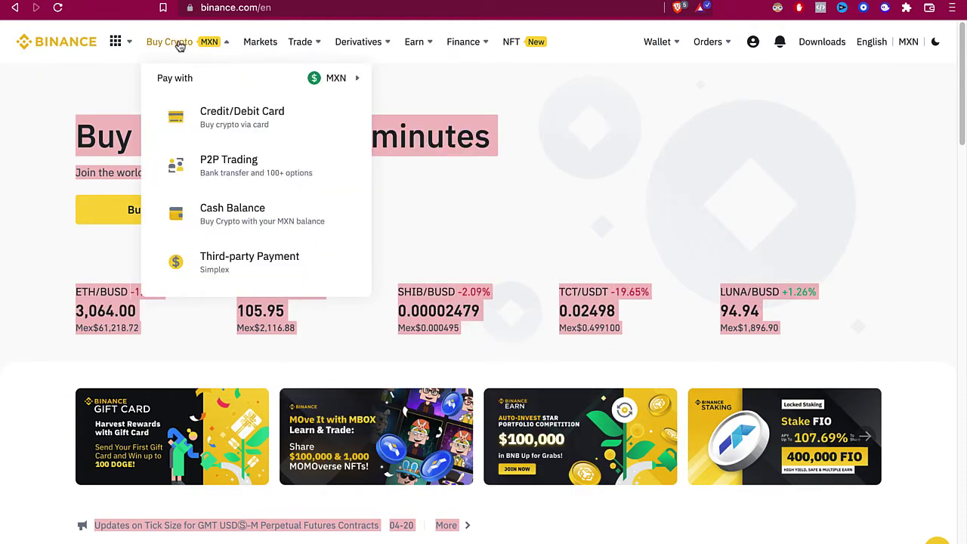
mouse_move(300, 42)
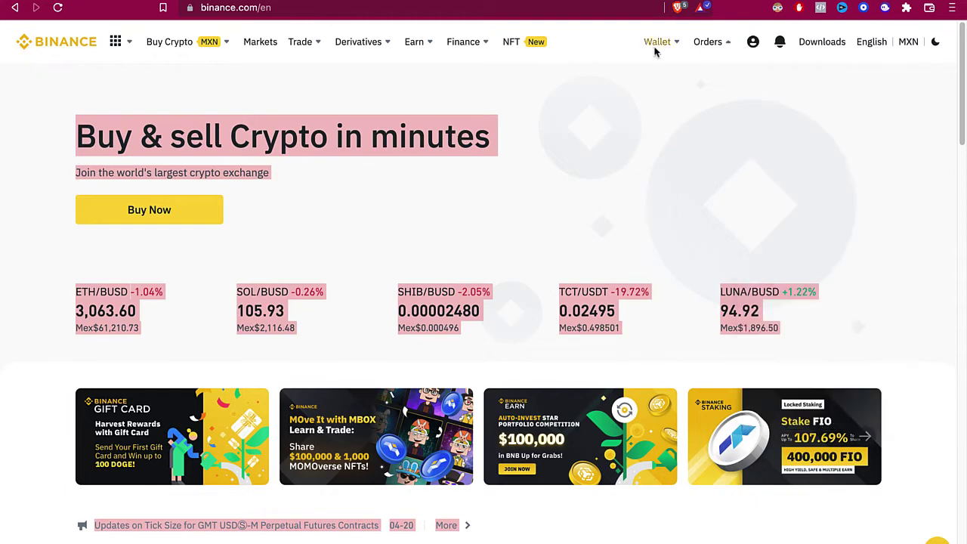
Open the P2P Trading marketplace from the ways to buy crypto and view its offers.
mouse_move(205, 56)
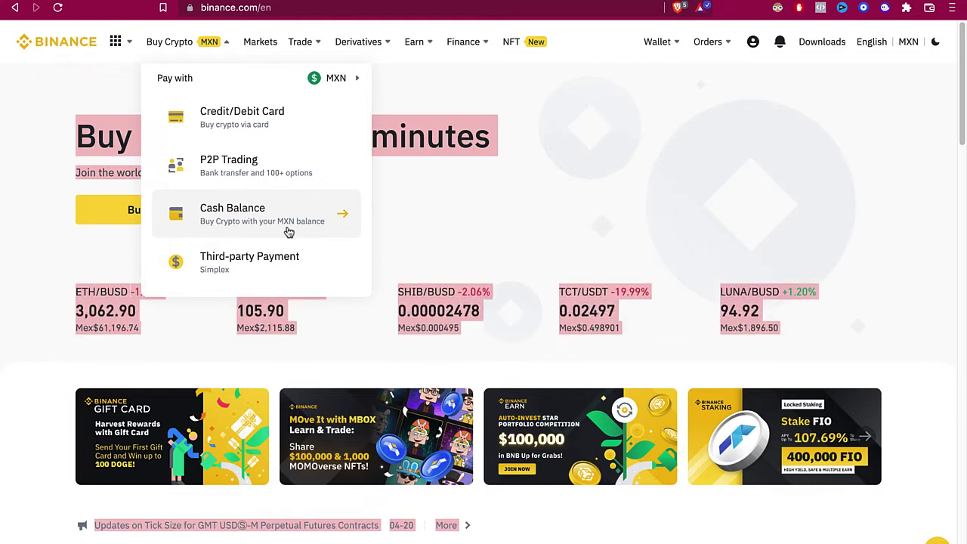
click(235, 171)
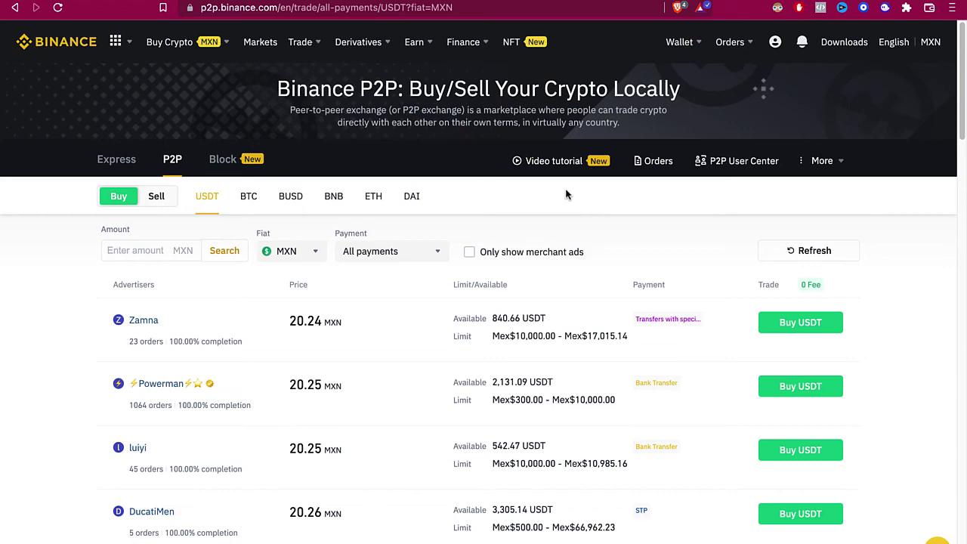
scroll(517, 315, down, 1)
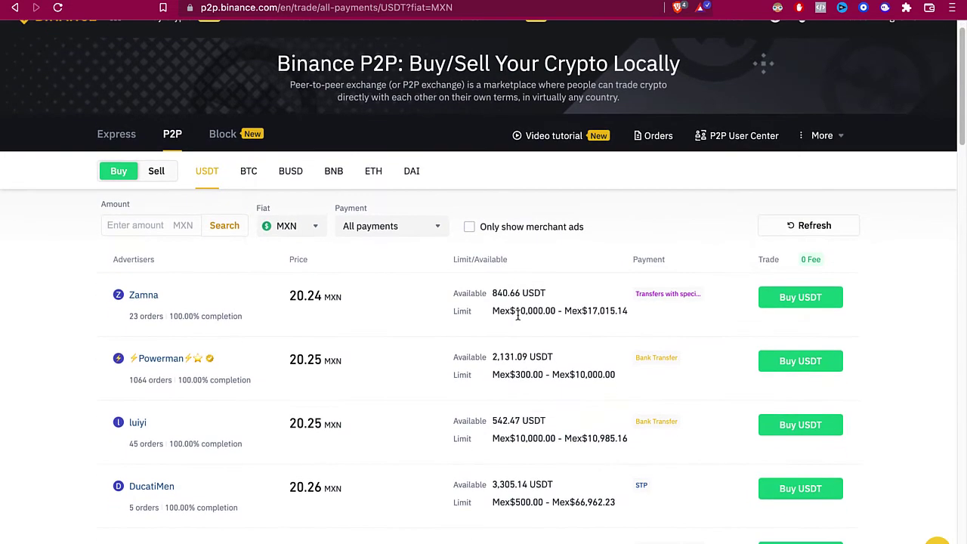
scroll(517, 312, down, 1)
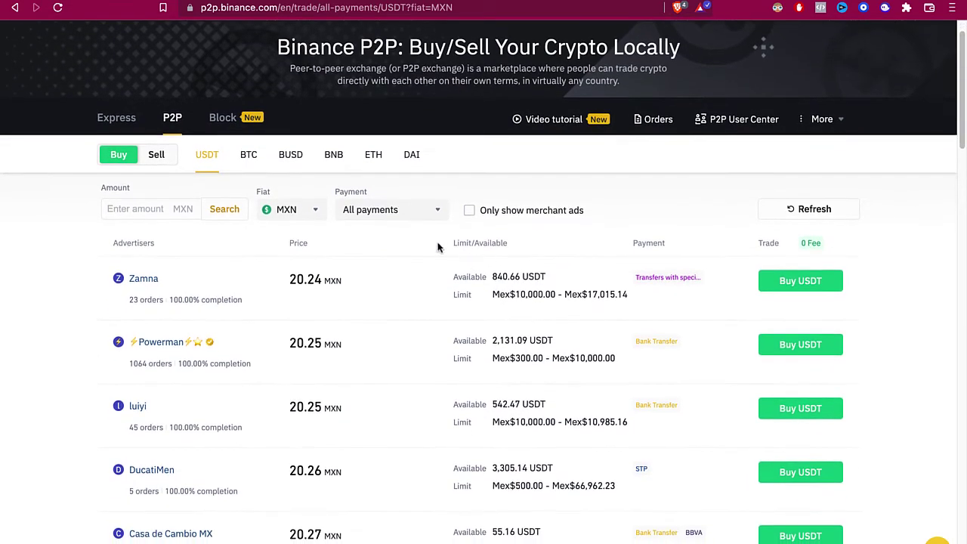
scroll(463, 317, down, 1)
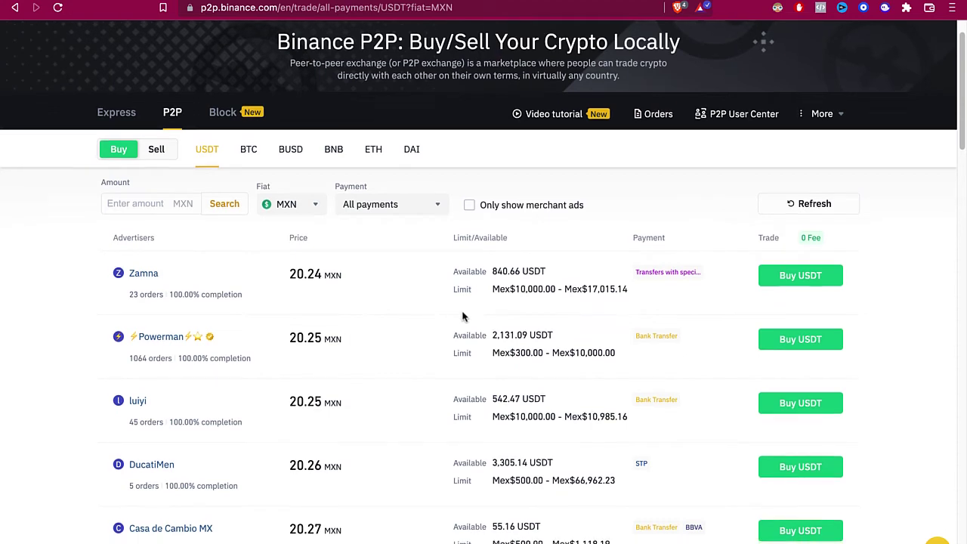
Switch the buy offers to BTC and enter an amount of 800 MXN.
click(248, 154)
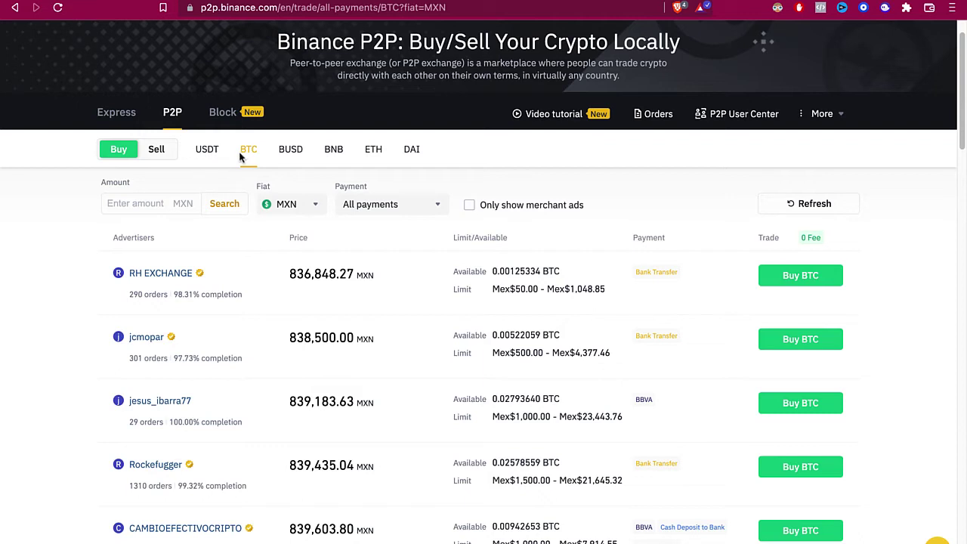
click(179, 200)
text(800)
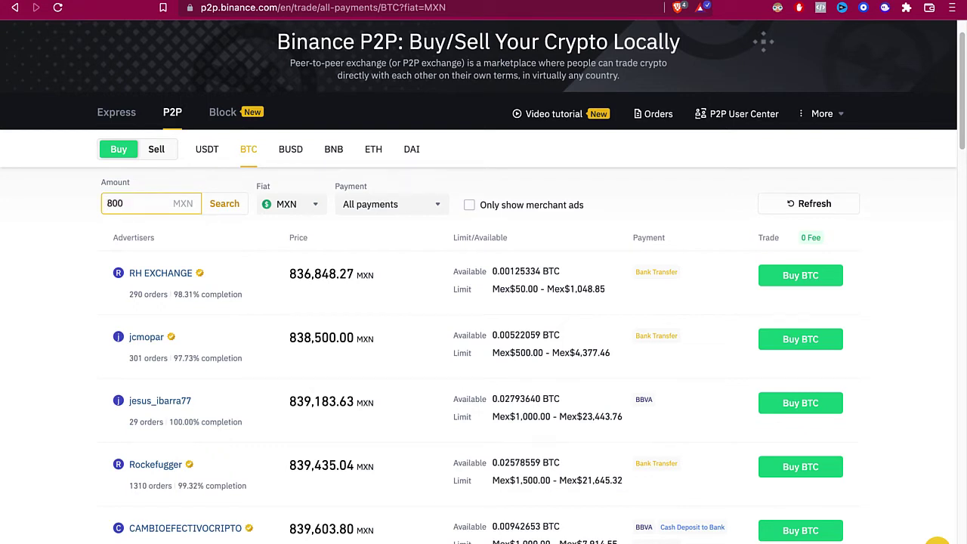
Browse the fiat currencies available for filtering the BTC offers.
click(289, 204)
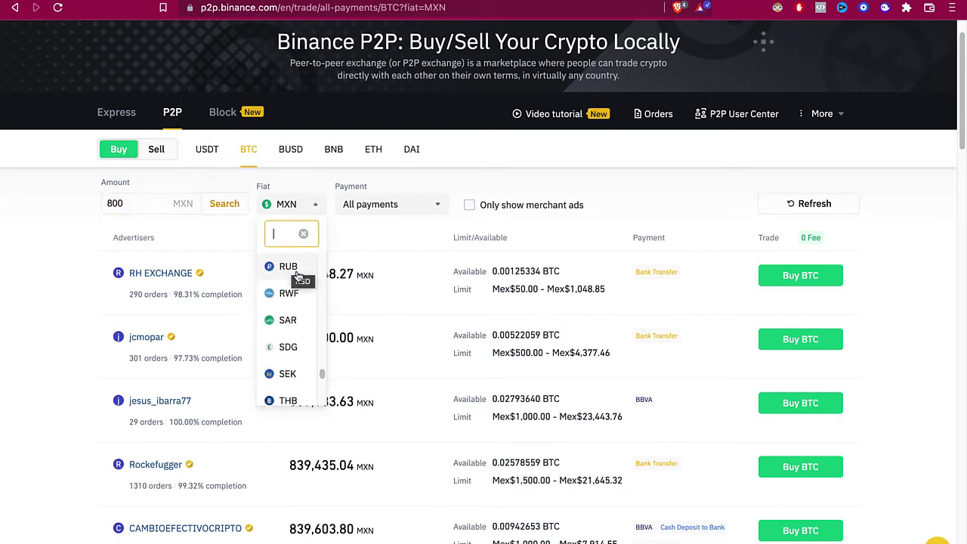
scroll(299, 288, down, 3)
scroll(305, 302, down, 3)
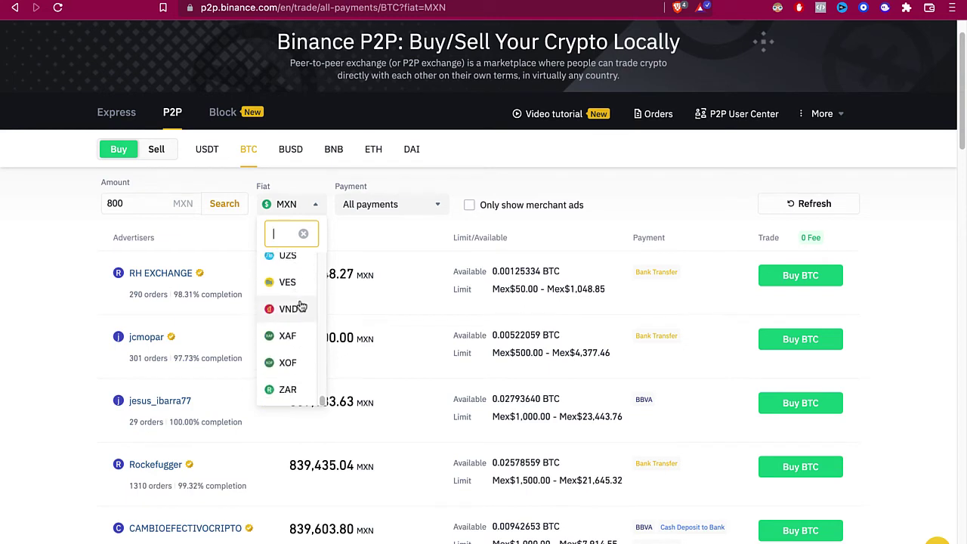
scroll(301, 306, down, 1)
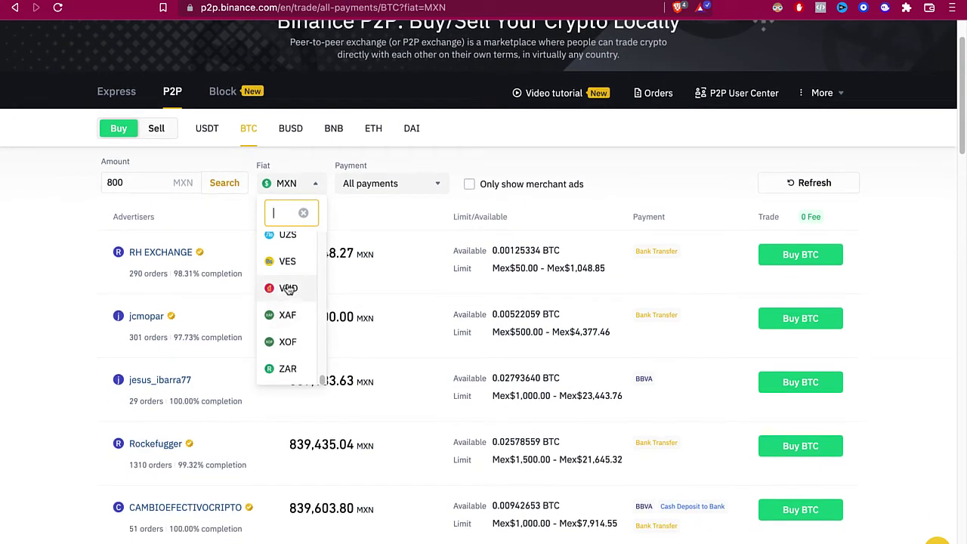
scroll(289, 290, up, 5)
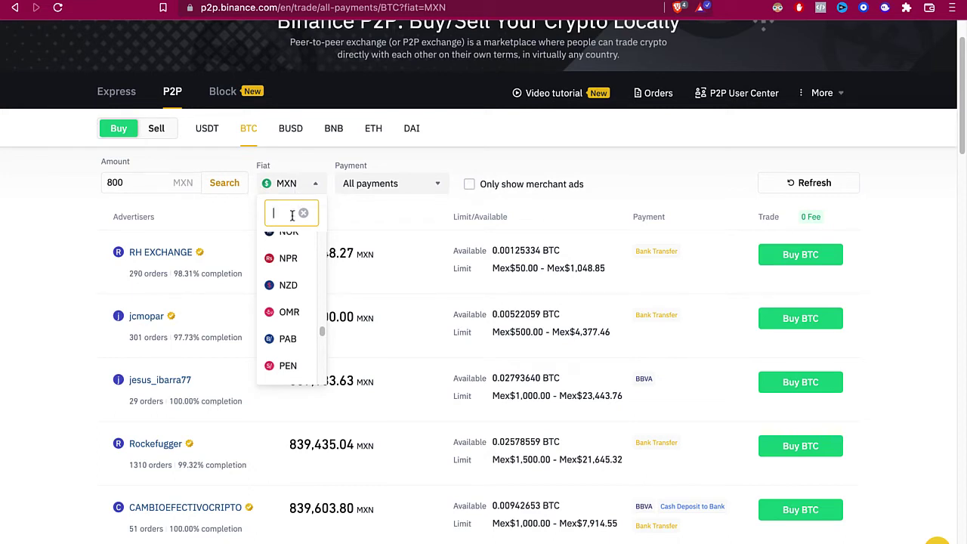
Filter the BTC buy offers by the 7-Eleven payment method.
click(426, 192)
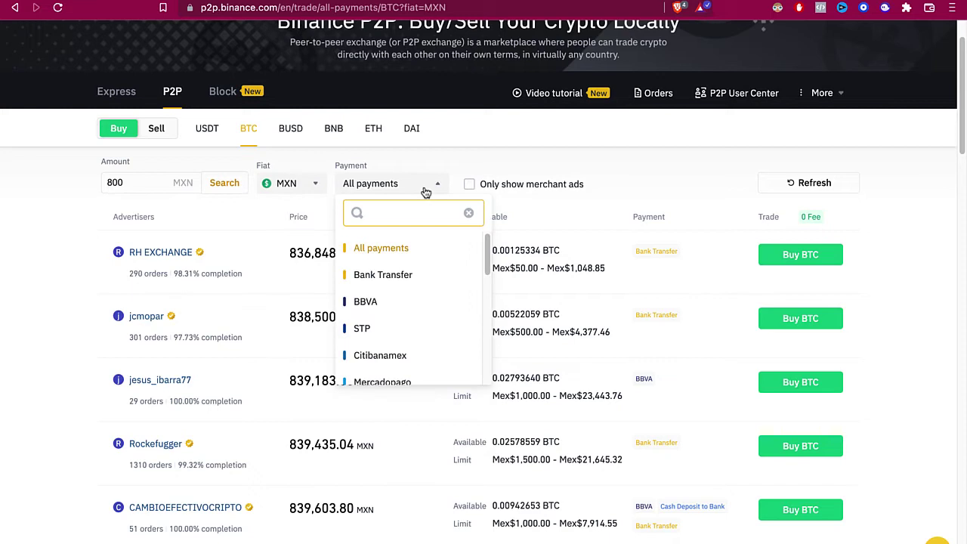
scroll(413, 278, down, 5)
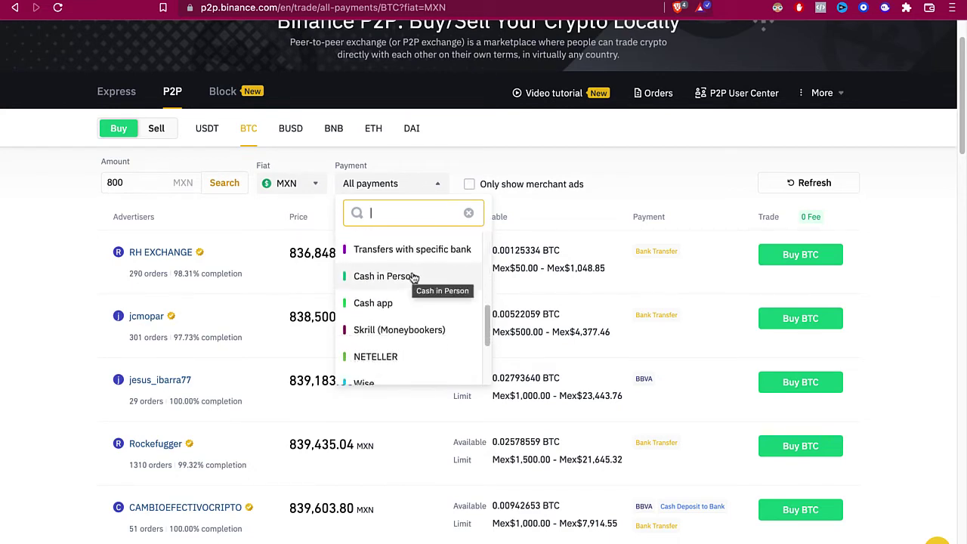
scroll(414, 281, up, 3)
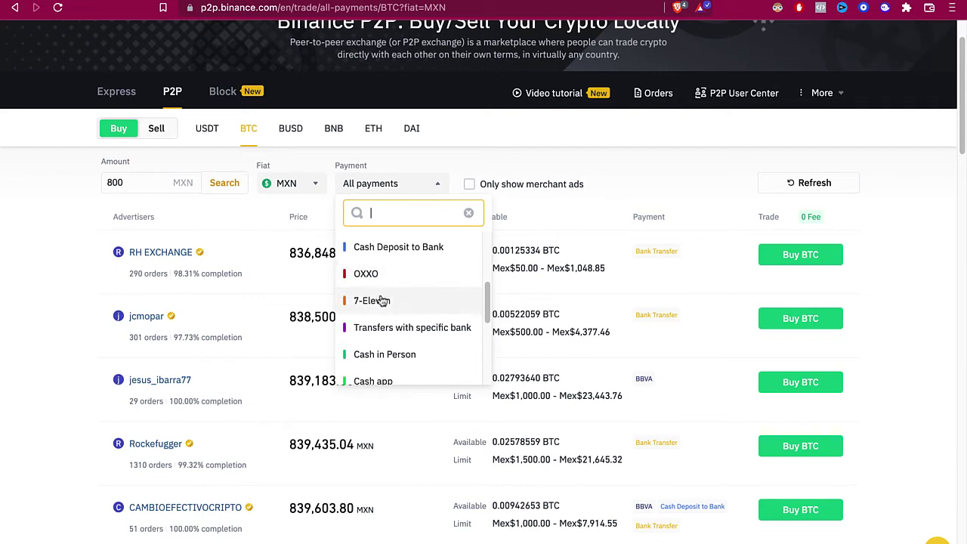
scroll(425, 279, up, 3)
scroll(427, 291, down, 2)
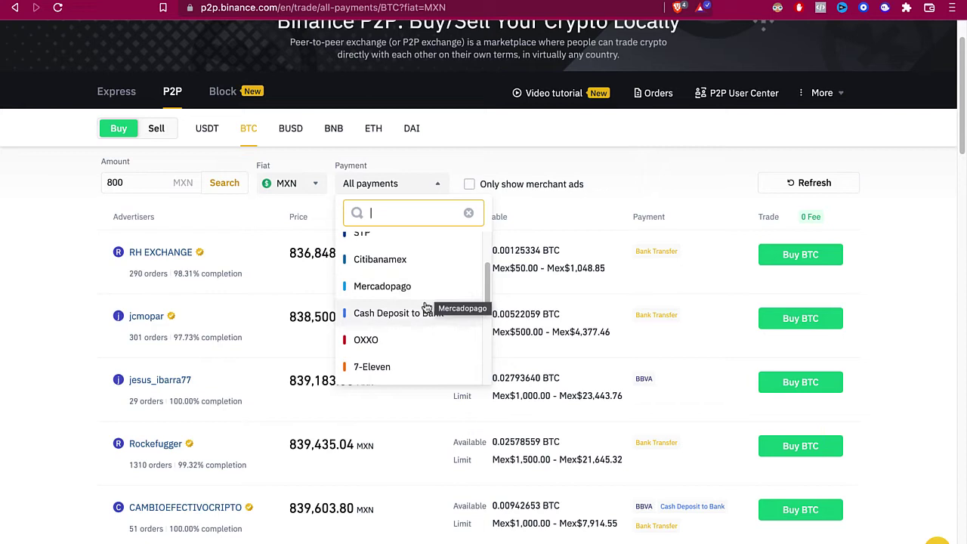
scroll(389, 344, down, 1)
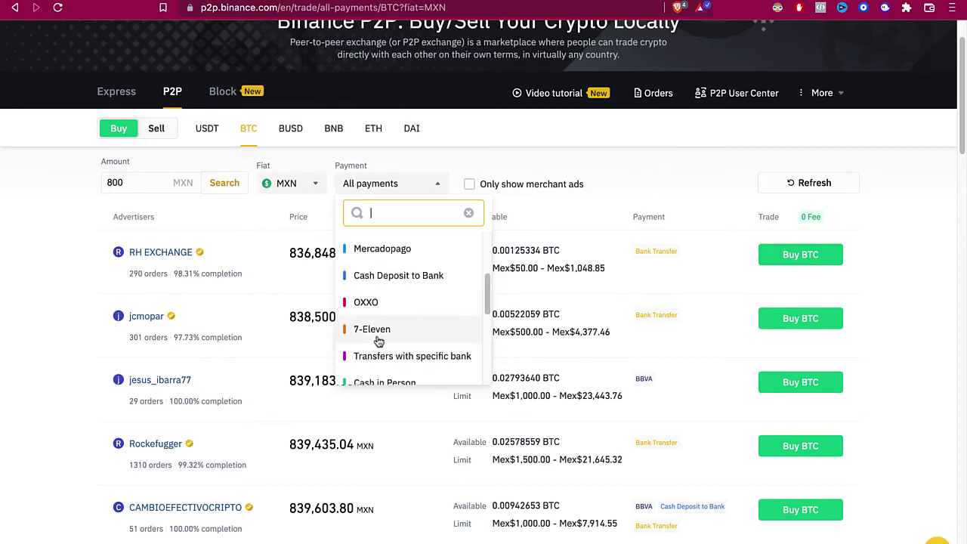
click(385, 339)
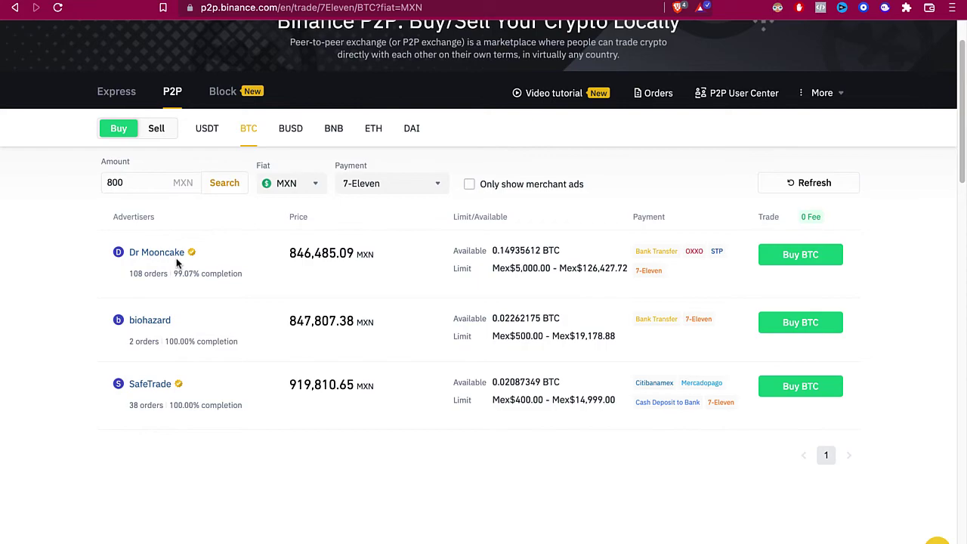
Compare the verification badges, completion rates and BTC prices of the advertisers accepting 7-Eleven.
scroll(176, 258, up, 5)
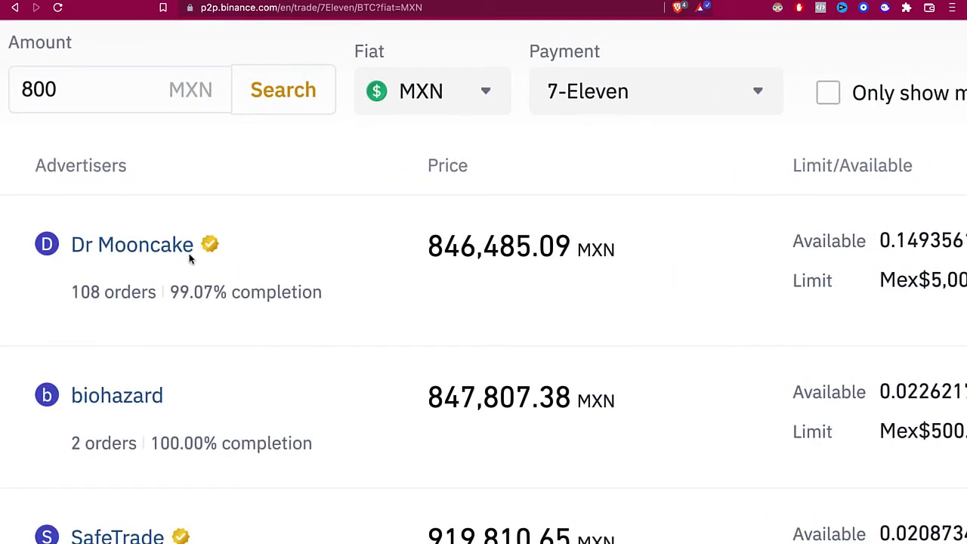
scroll(225, 249, down, 5)
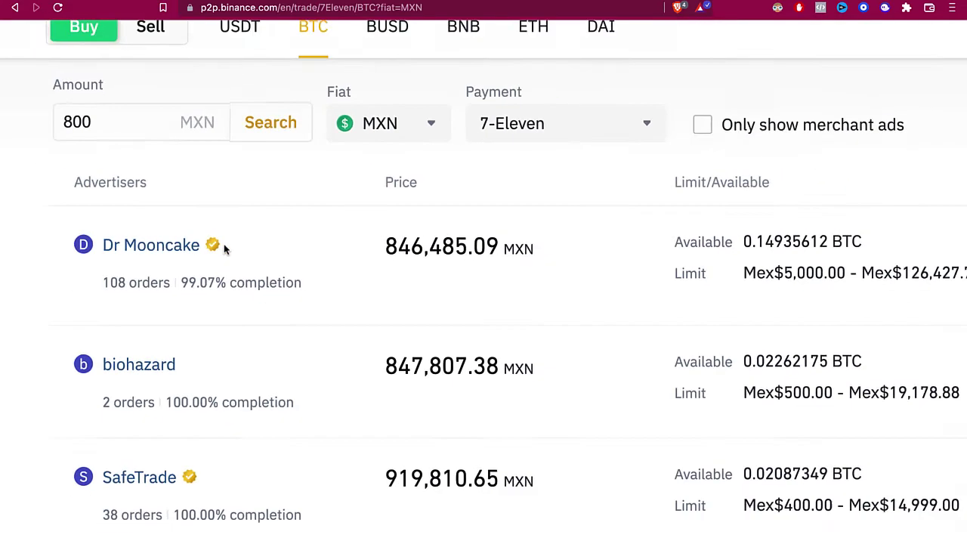
scroll(224, 249, up, 2)
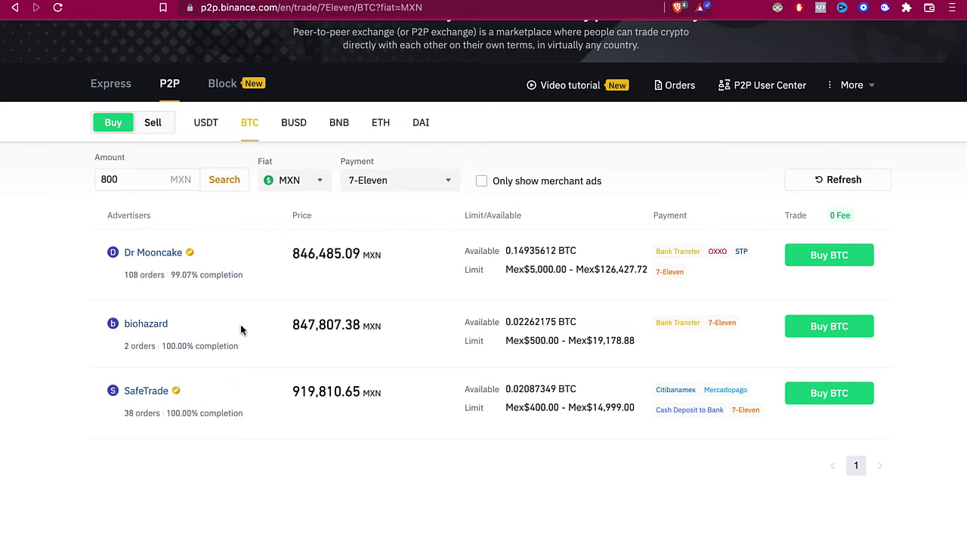
drag(294, 410, 318, 391)
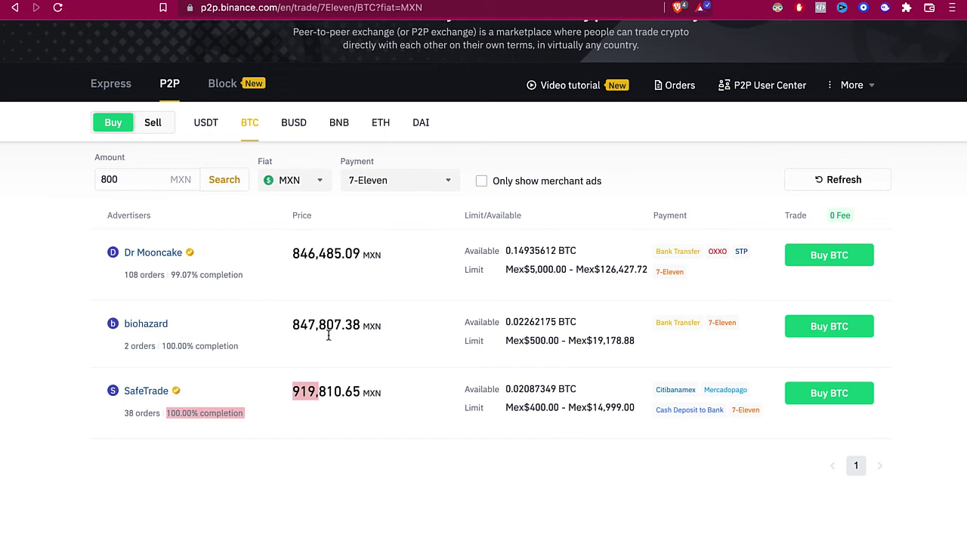
drag(300, 254, 315, 254)
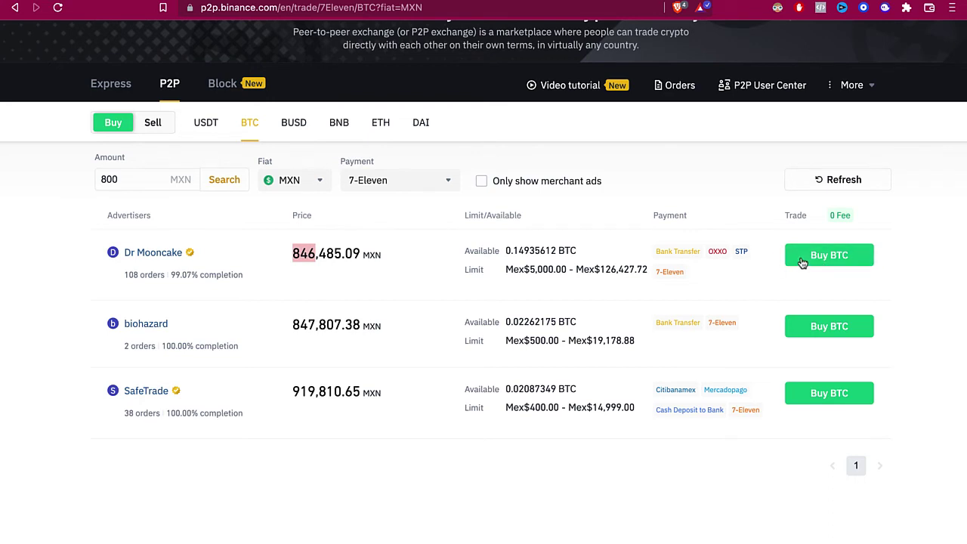
Open the purchase form of the first BTC offer and enter 6897 MXN as the amount to pay.
click(839, 261)
scroll(846, 306, down, 1)
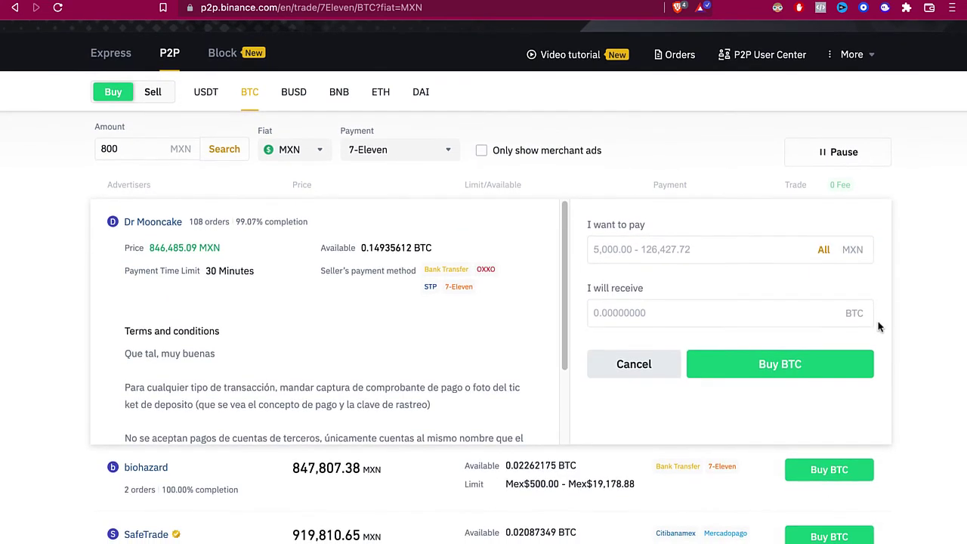
click(685, 255)
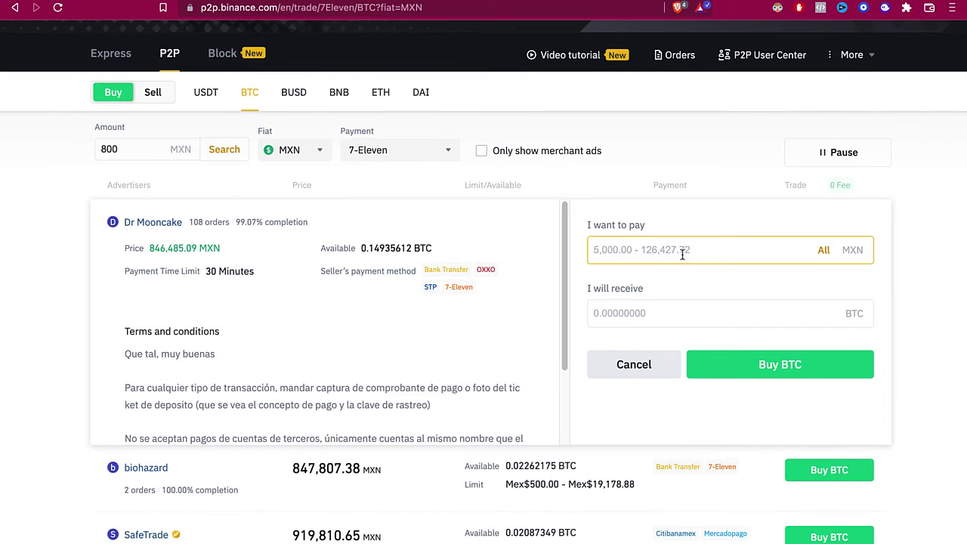
text(6897)
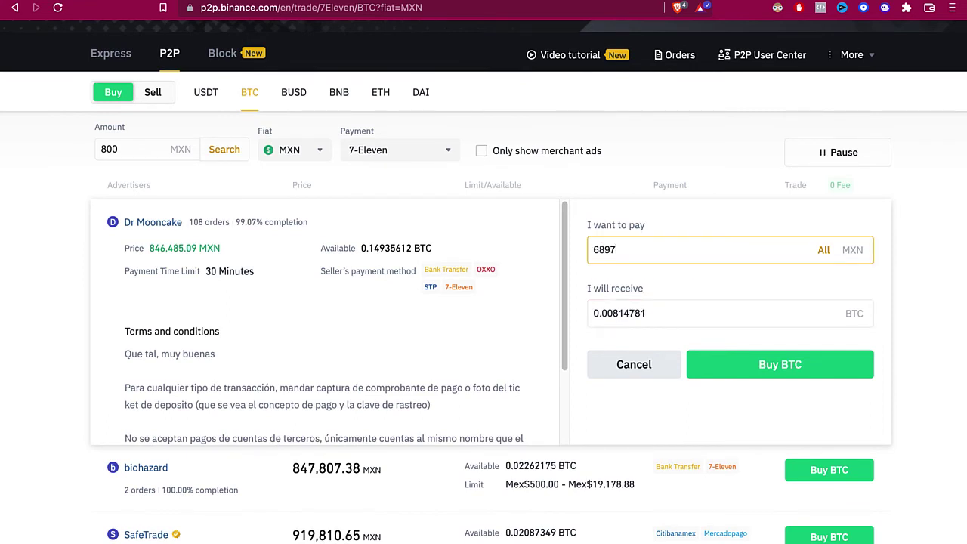
click(692, 304)
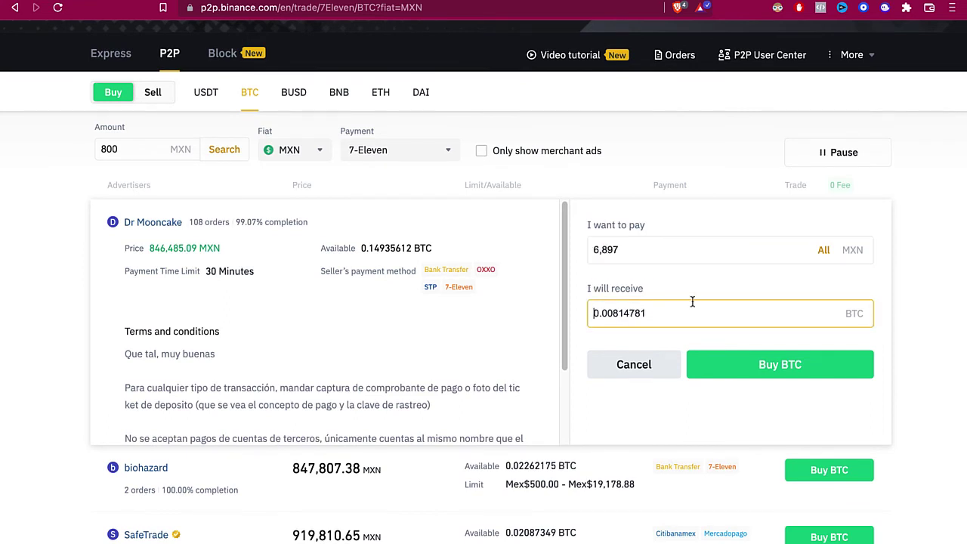
Read the seller's terms and conditions on payment proof, third-party accounts and release hours, and look at how P2P works.
scroll(693, 305, down, 1)
scroll(388, 324, down, 1)
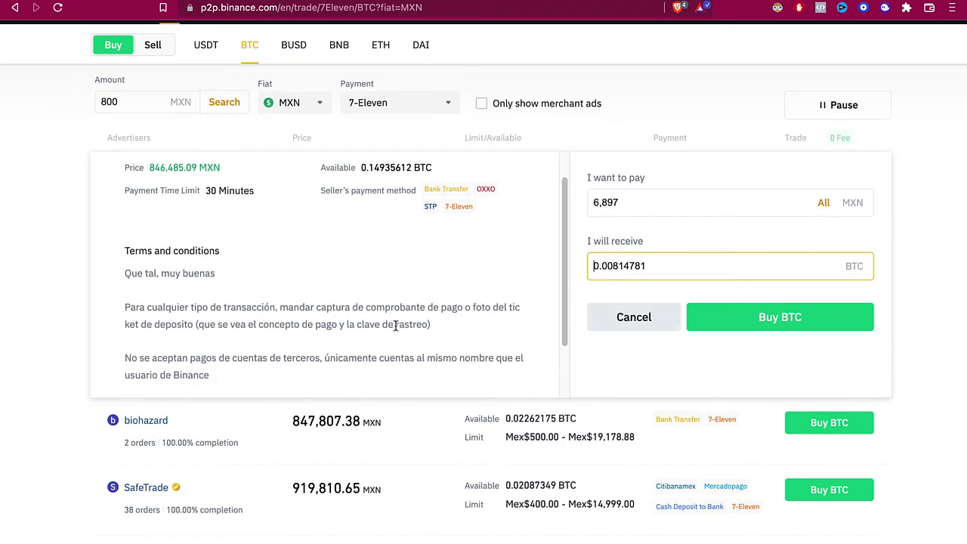
scroll(254, 265, down, 1)
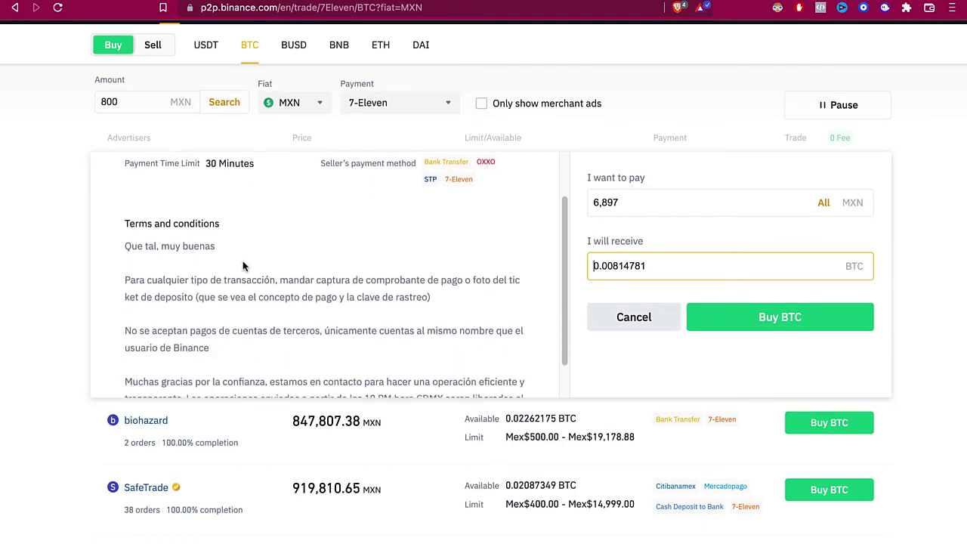
scroll(246, 275, up, 2)
drag(193, 325, 210, 343)
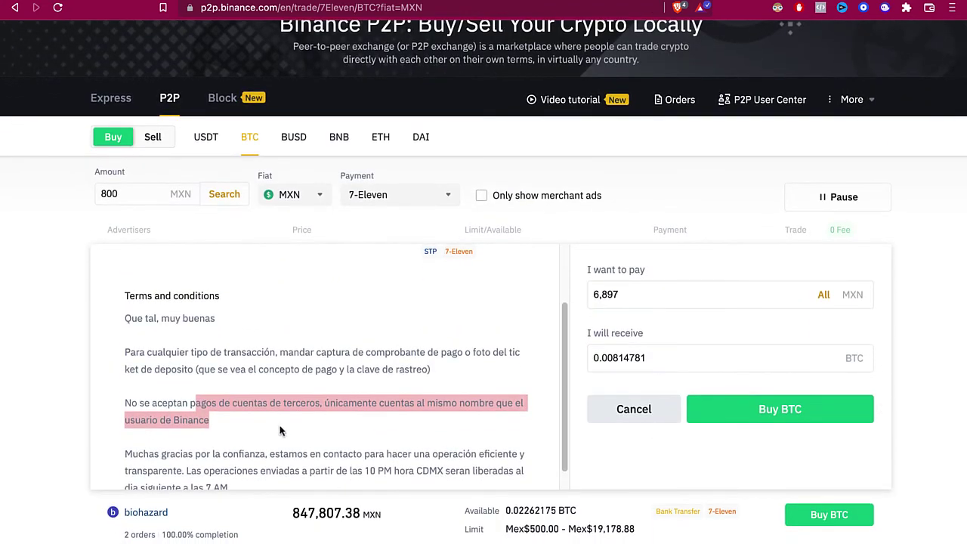
scroll(319, 409, down, 1)
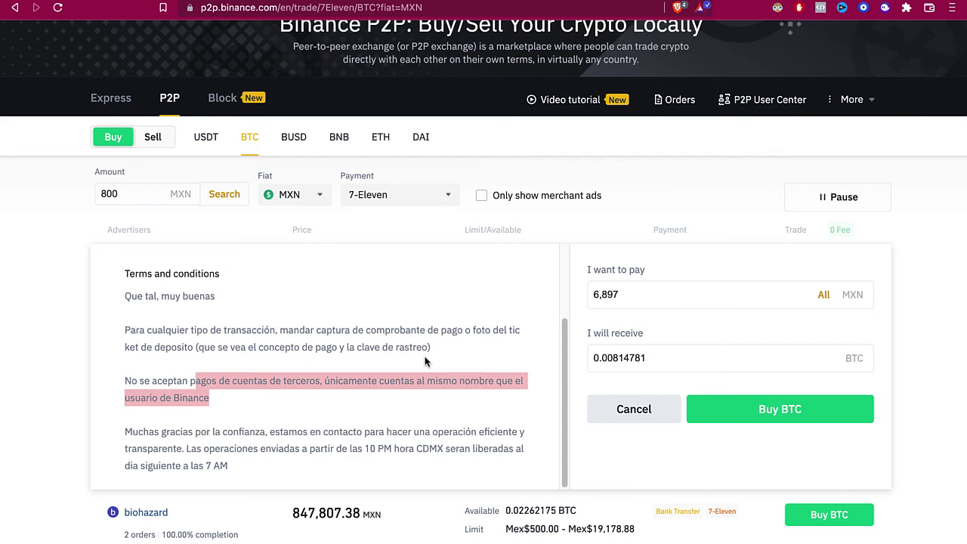
scroll(425, 360, down, 1)
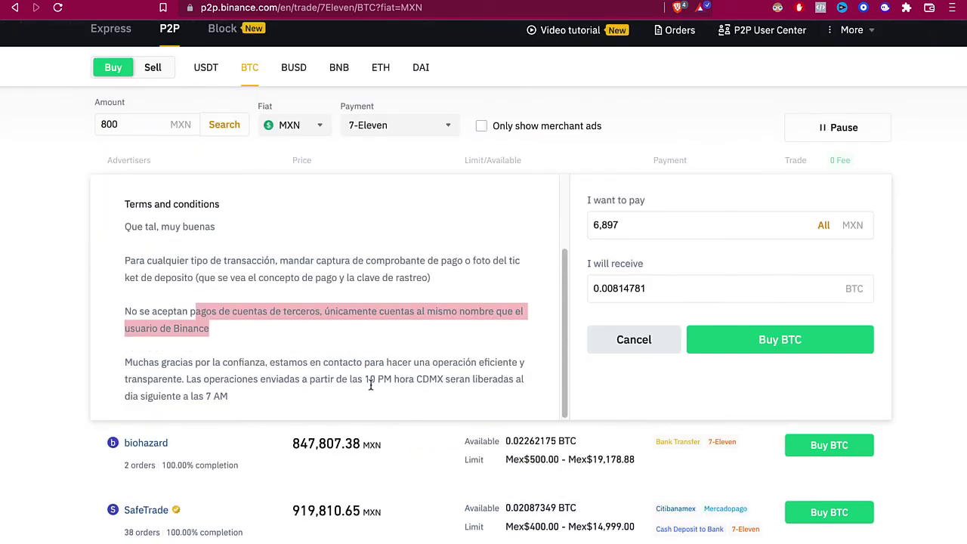
drag(366, 380, 448, 381)
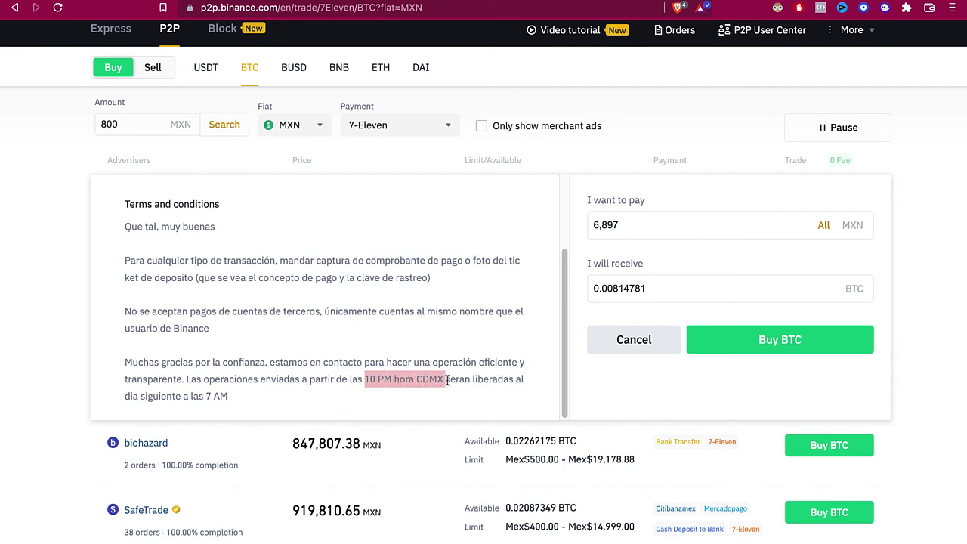
scroll(447, 381, down, 7)
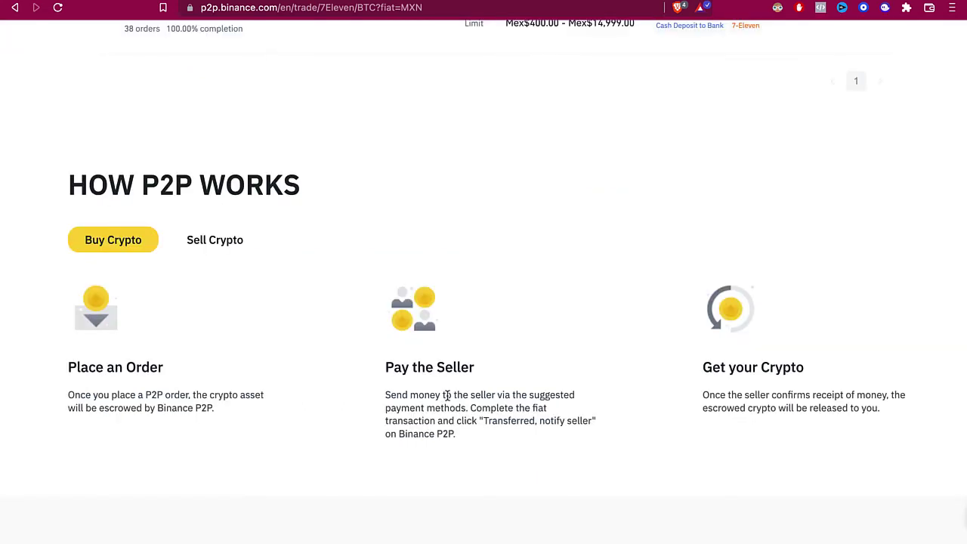